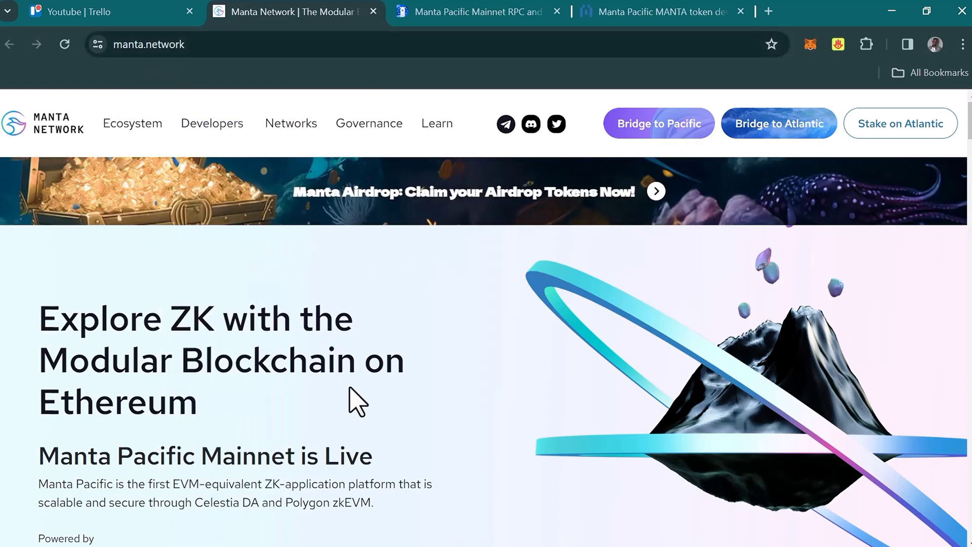
- Scroll the Manta Network homepage down to the Add Manta Pacific to MetaMask button
scroll(354, 395, down, 1)
scroll(354, 400, down, 3)
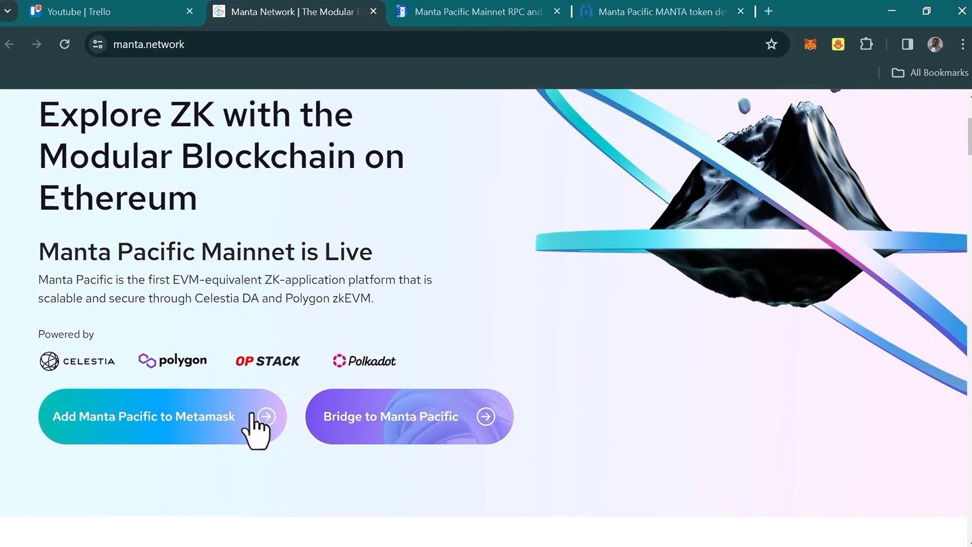
scroll(719, 96, down, 3)
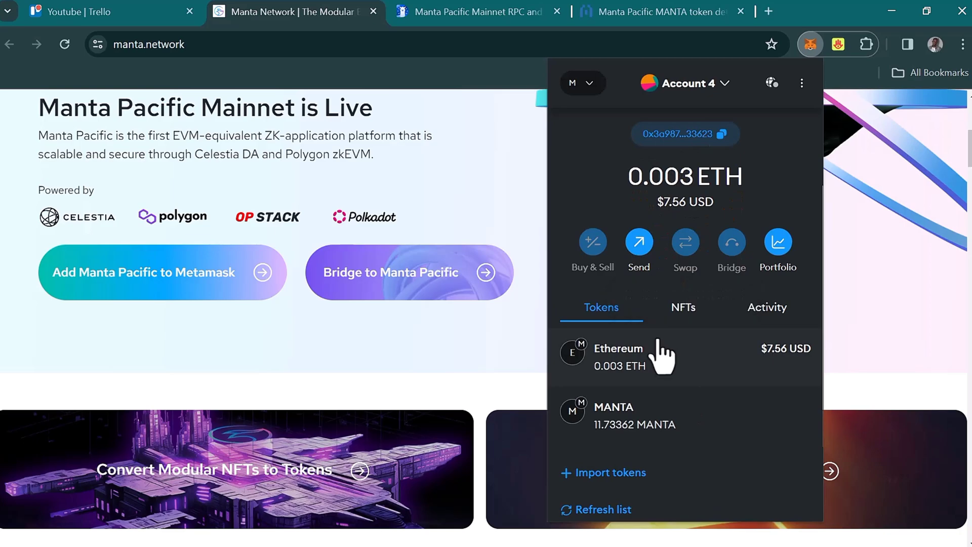
- Choose Add network from MetaMask's network list and pick adding a network manually
click(592, 86)
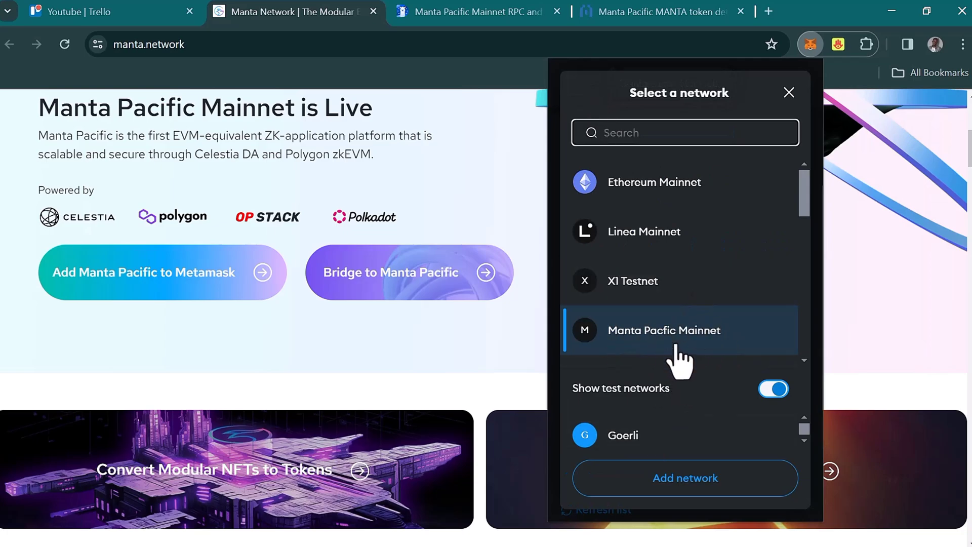
click(658, 477)
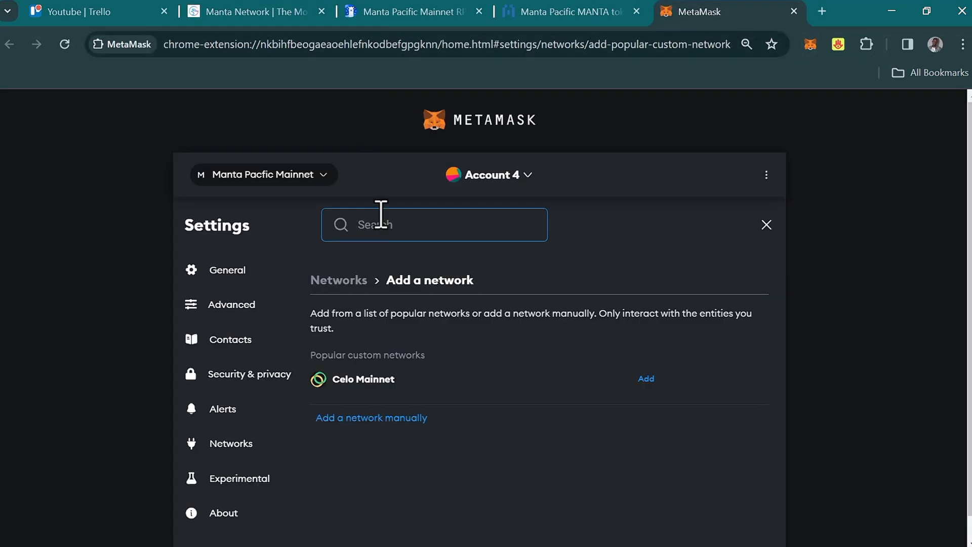
click(382, 419)
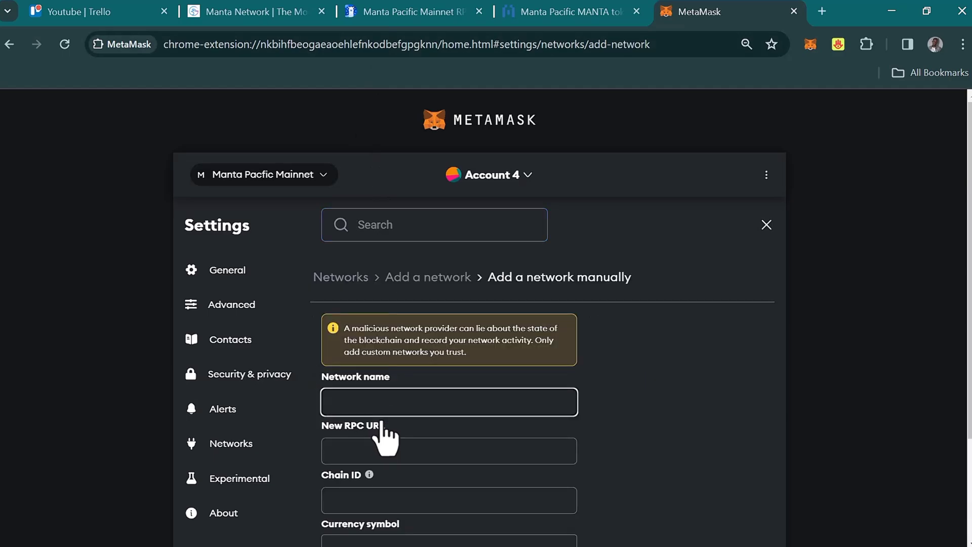
scroll(440, 390, down, 2)
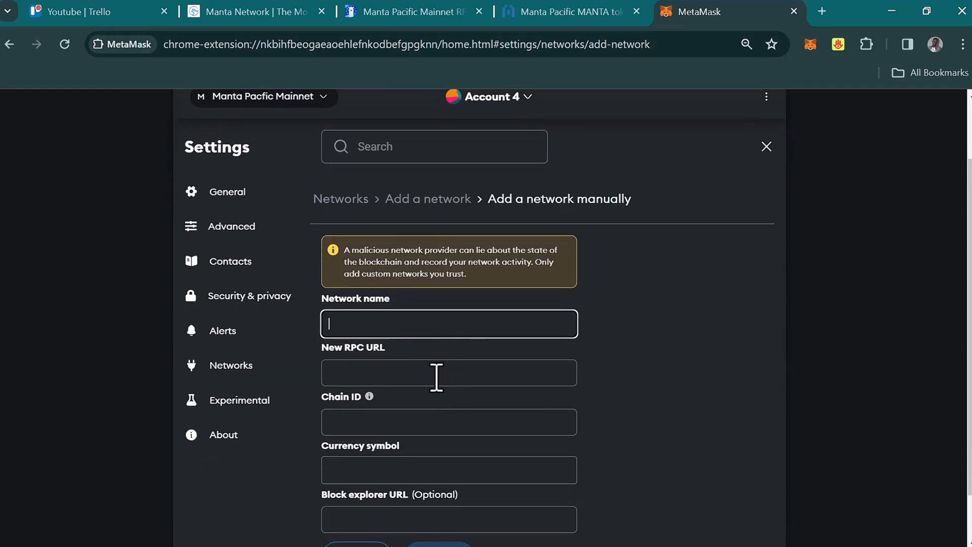
scroll(399, 430, down, 1)
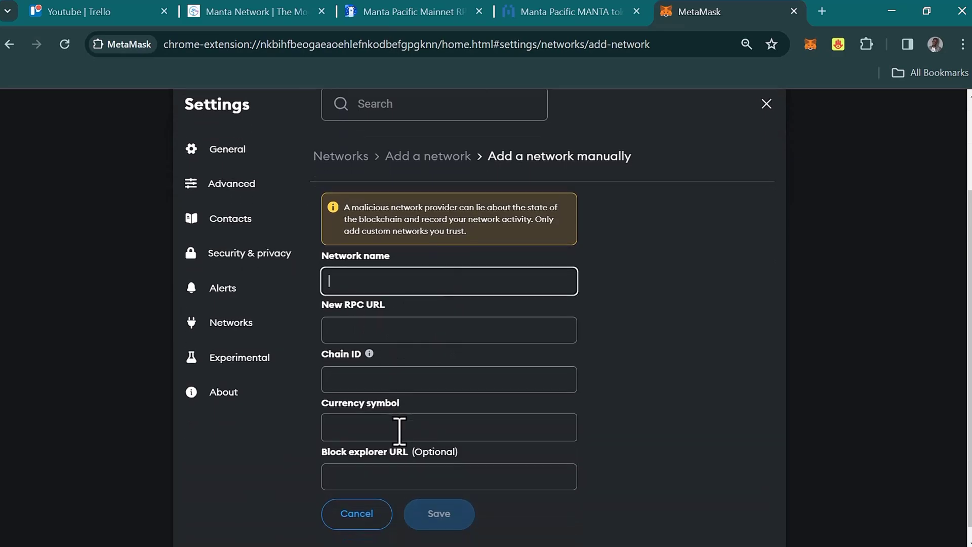
click(404, 24)
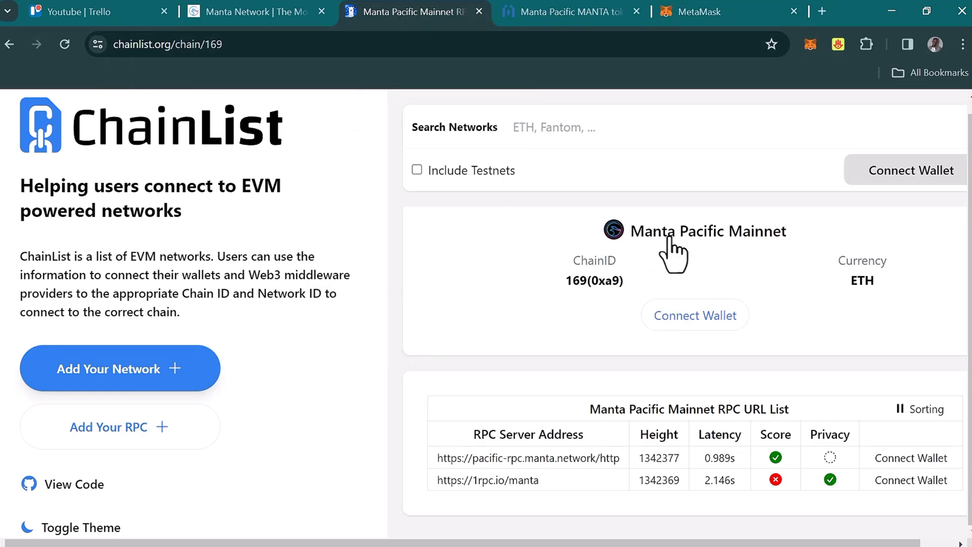
drag(640, 239, 704, 226)
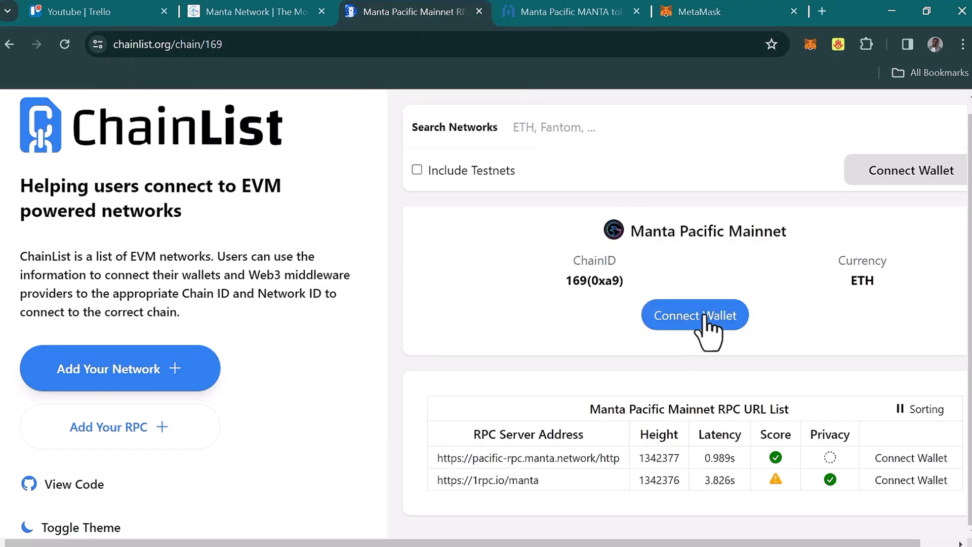
click(699, 23)
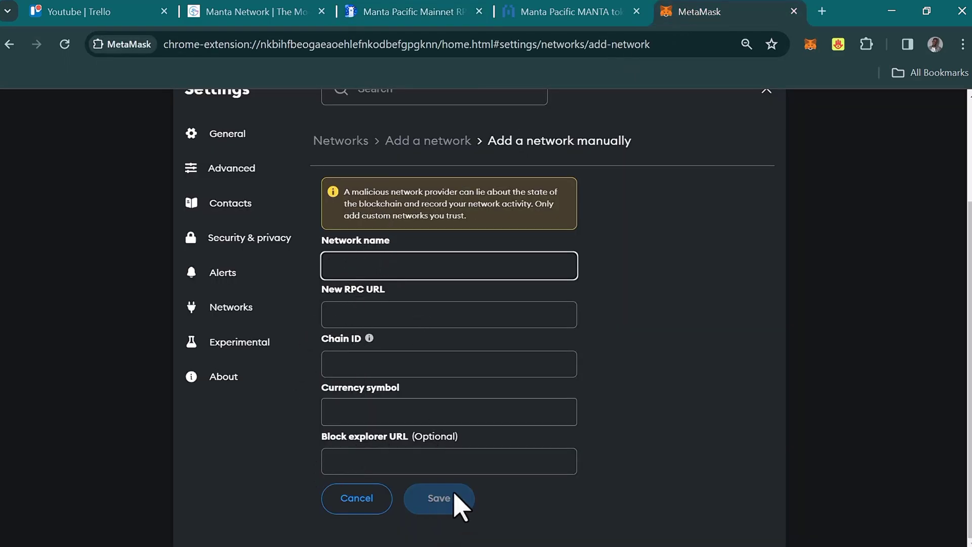
- Return to the Manta Network homepage and bring up the MetaMask wallet with ETH and MANTA
click(264, 26)
click(810, 44)
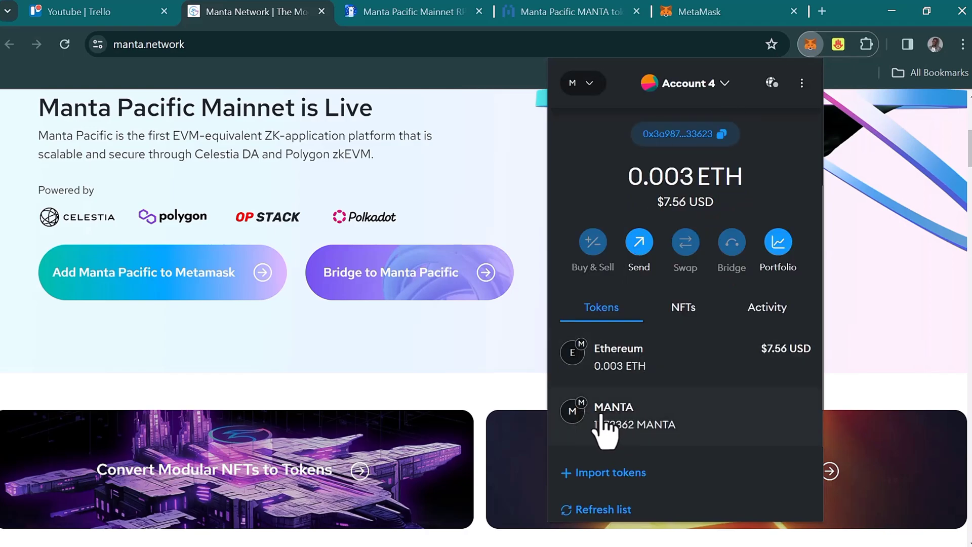
- Start a custom token import in MetaMask and switch to the MANTA token explorer page
scroll(618, 415, down, 1)
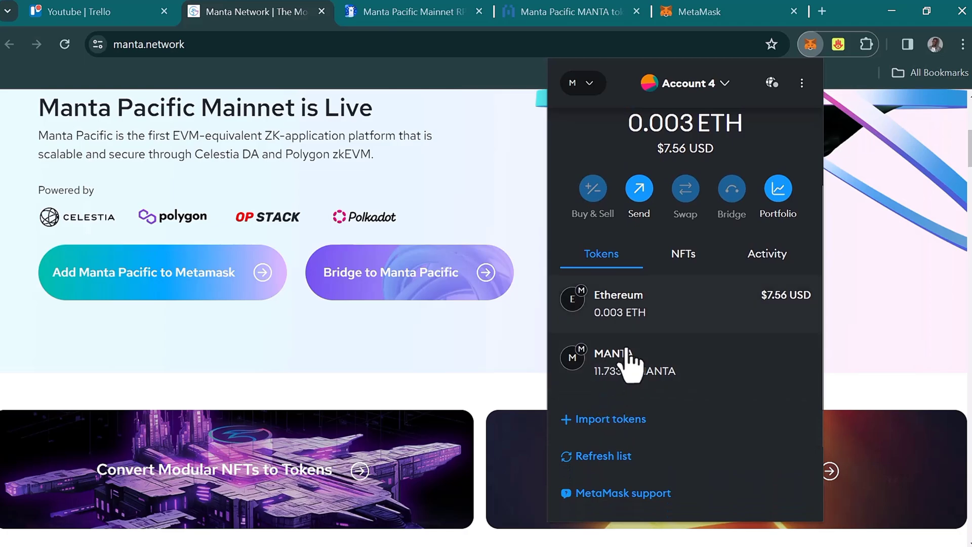
click(604, 420)
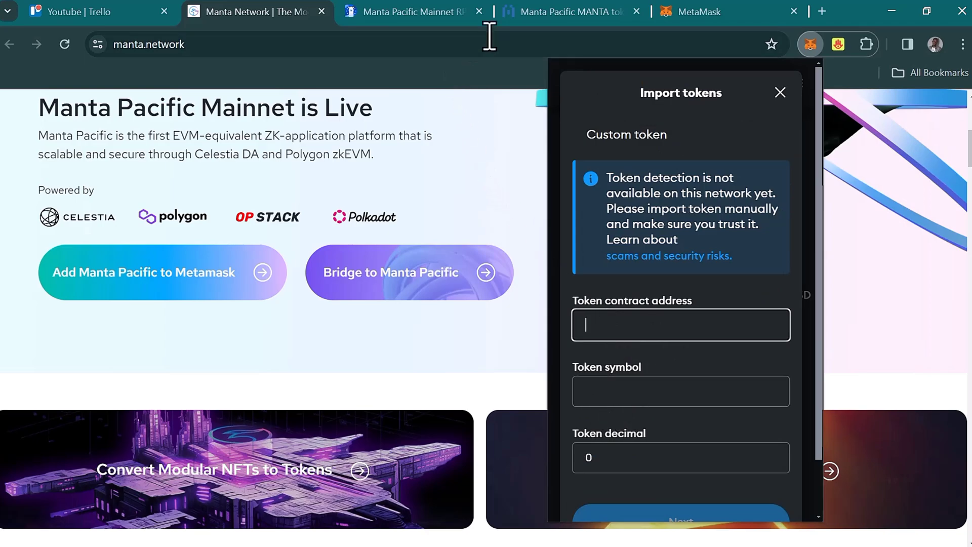
click(535, 19)
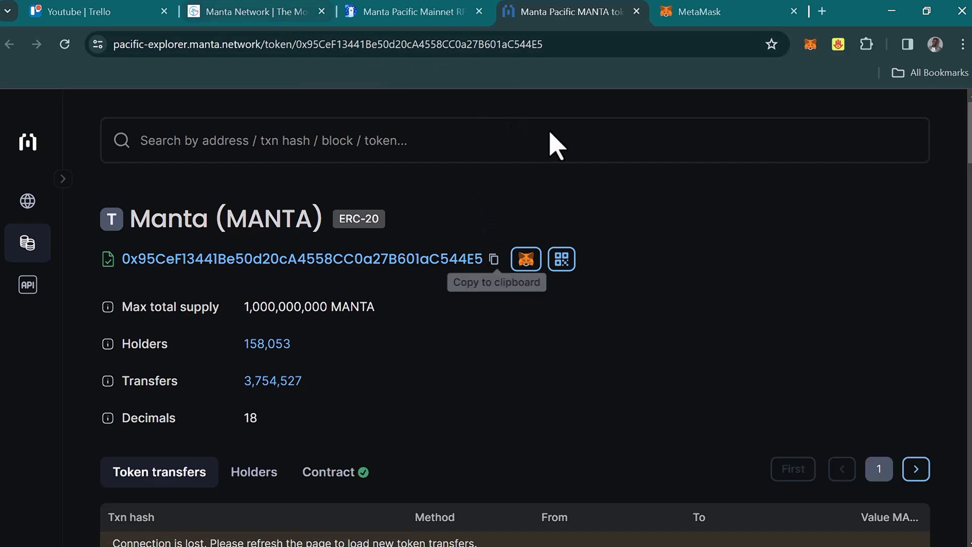
- Bring up MetaMask over the MANTA token page and start a custom token import
click(811, 45)
click(602, 472)
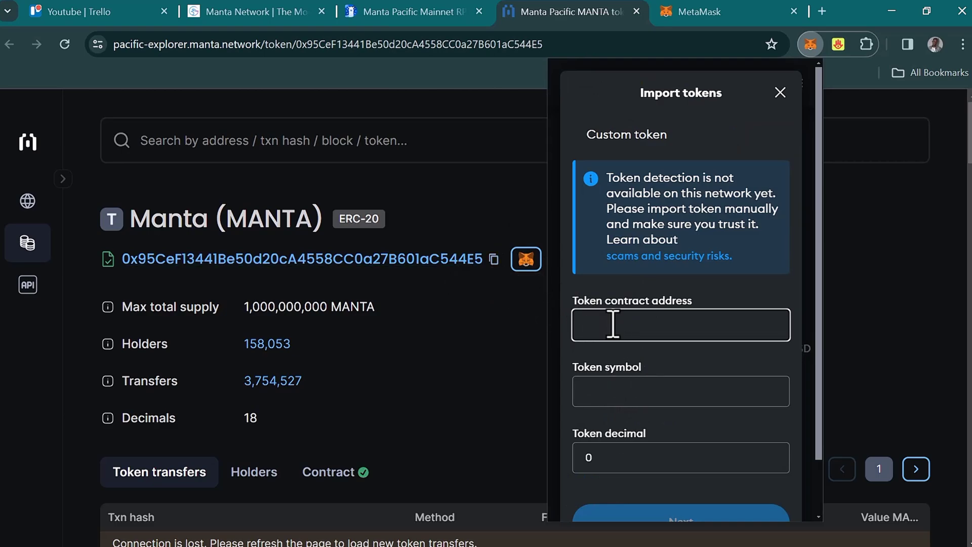
- Paste the MANTA contract address and confirm importing the token into MetaMask
text(0x95CeF13441Be50d20cA4558CC0a27B601aC544E5)
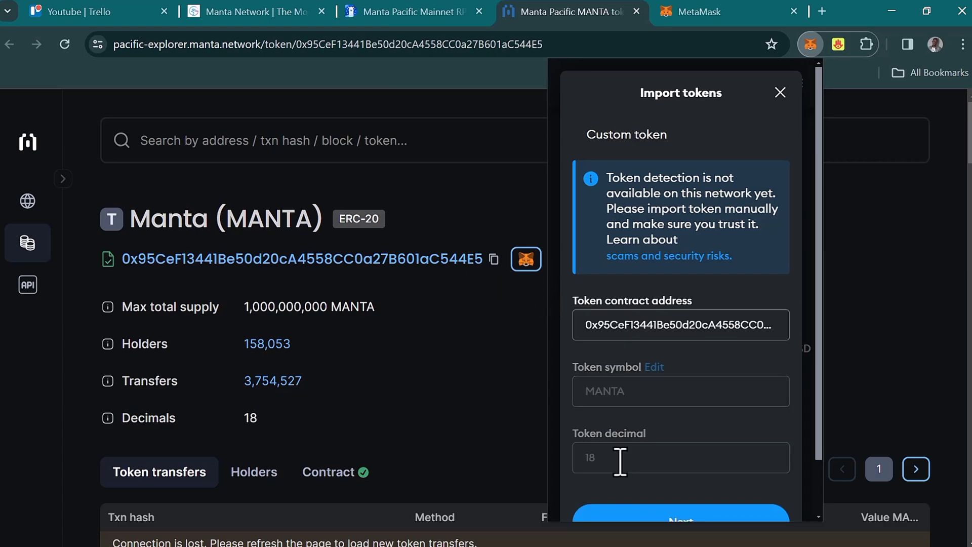
scroll(716, 410, down, 2)
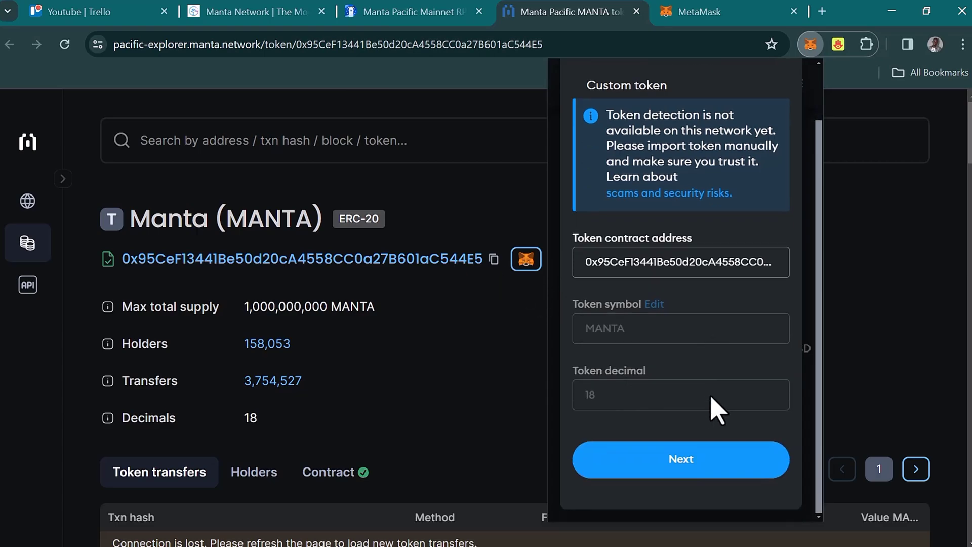
click(681, 460)
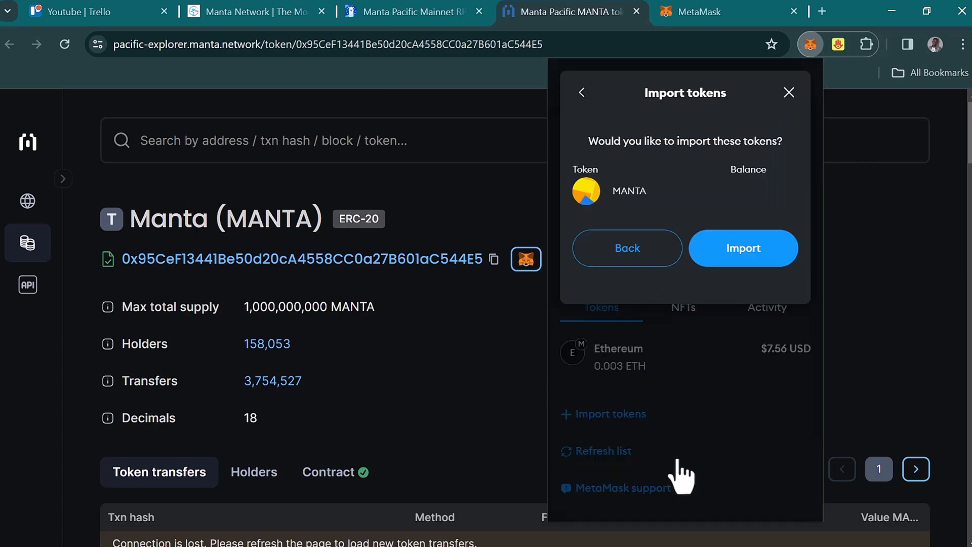
click(770, 250)
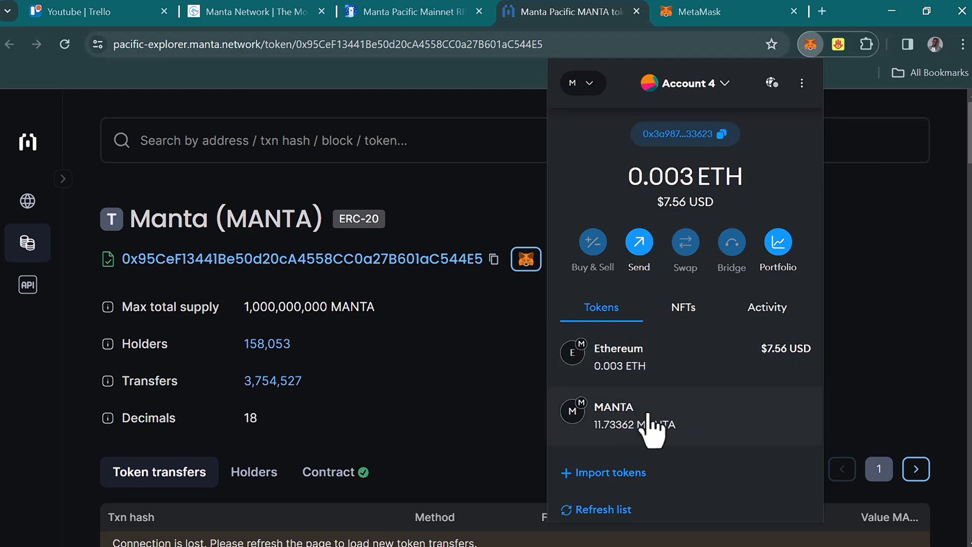
- Dismiss MetaMask and launch the Manta Pacific bridge from the homepage in a new tab
click(480, 100)
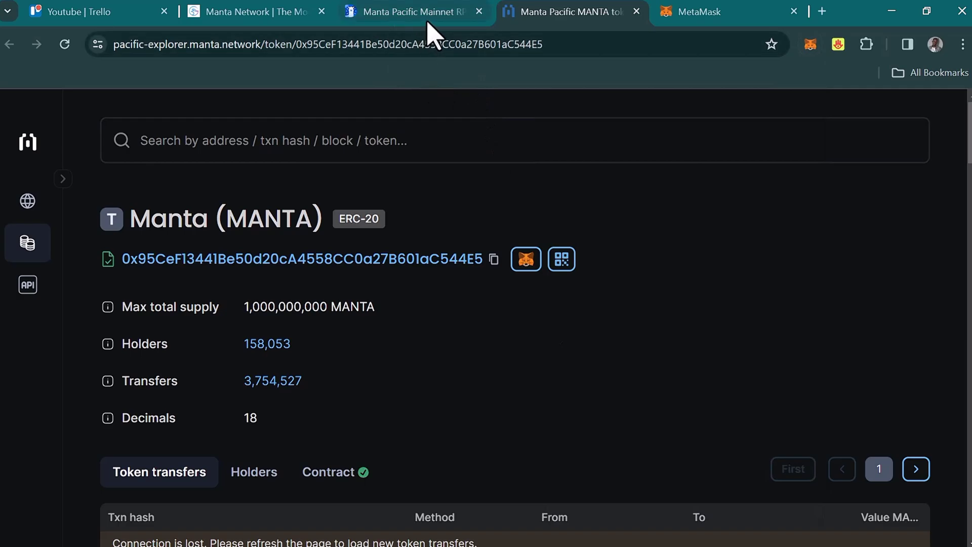
click(288, 21)
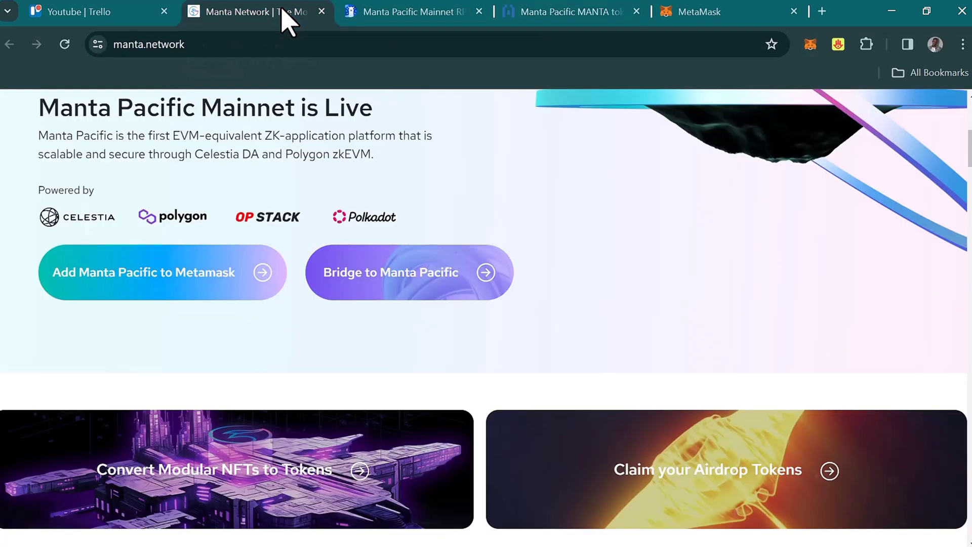
click(369, 289)
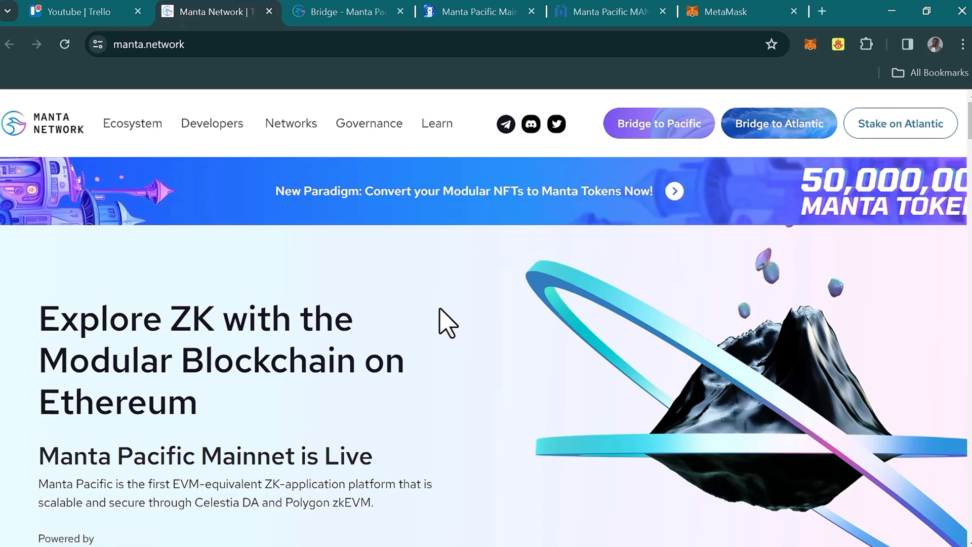
key(ctrl+Tab)
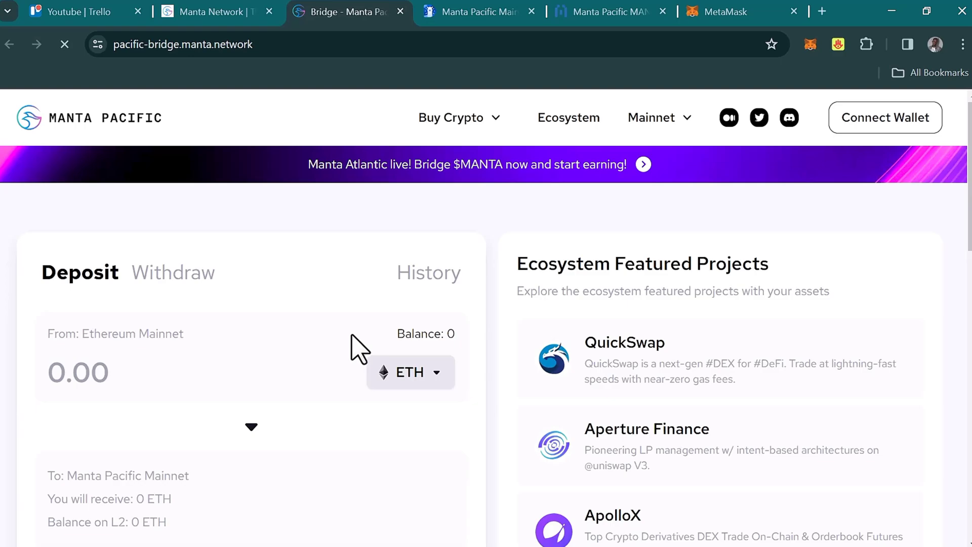
click(250, 28)
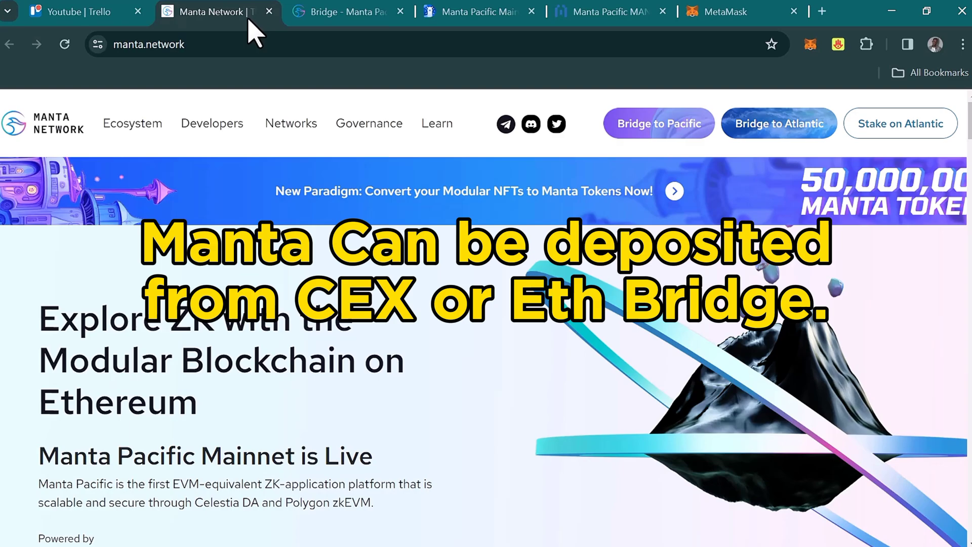
- Launch the Bridge to Atlantic app from the page header
click(776, 131)
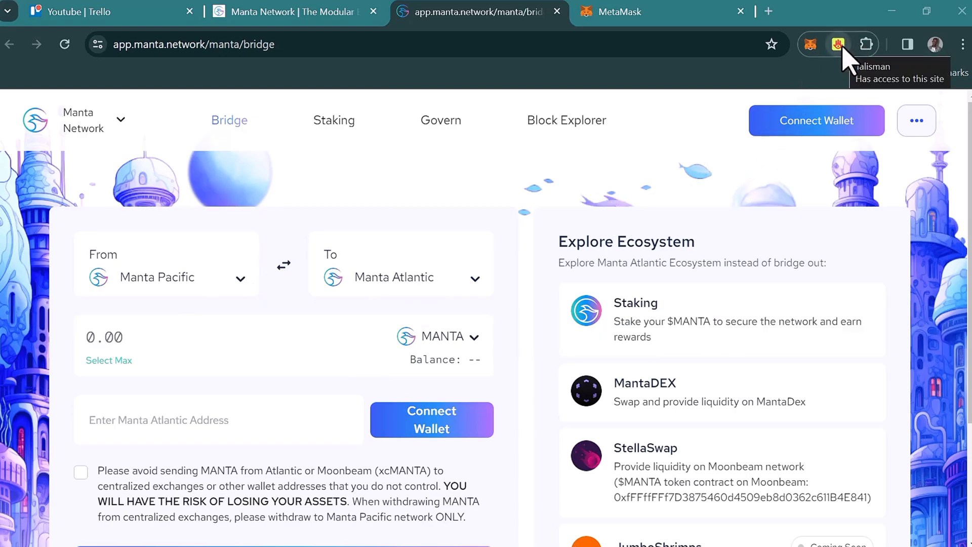
- Bring up the Talisman wallet popup showing the 1.14 USD total portfolio
click(842, 47)
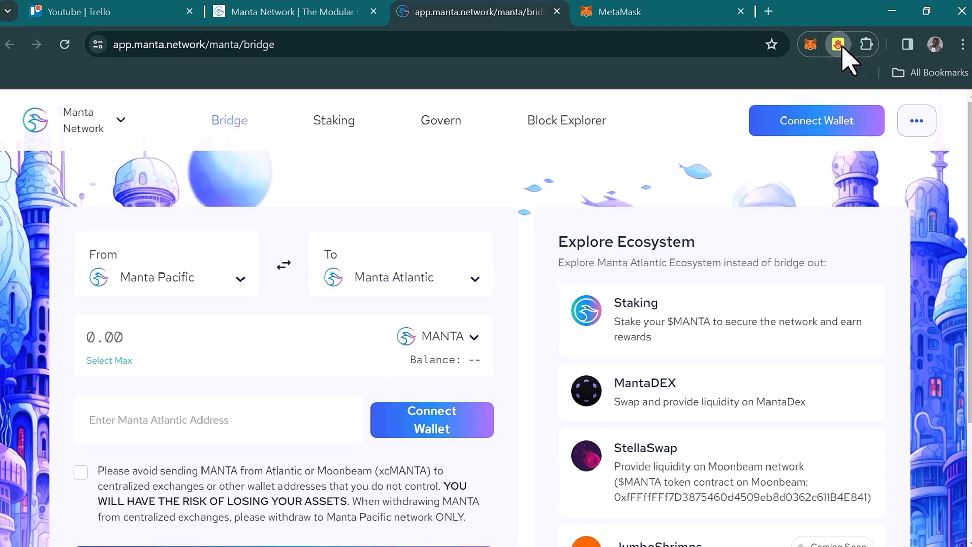
click(839, 45)
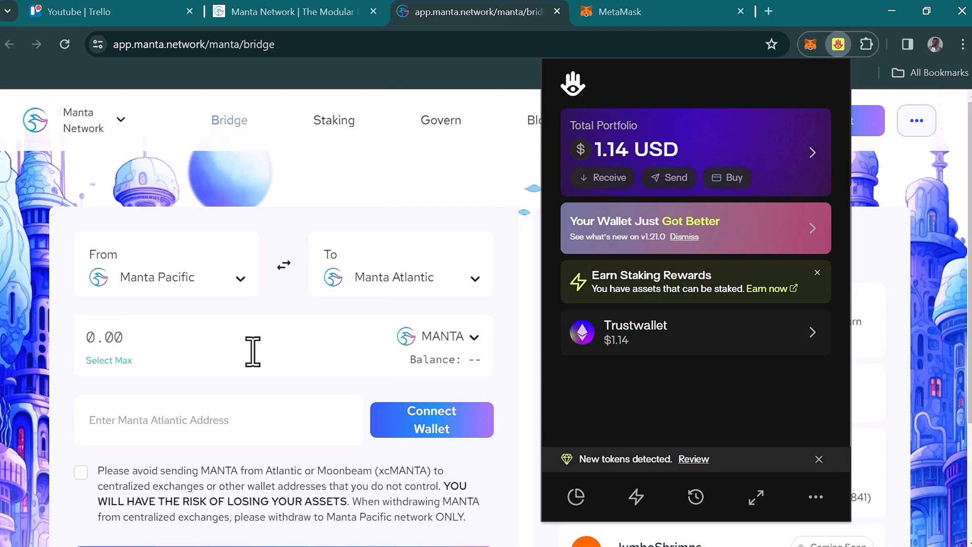
- Dismiss the Talisman popup and bring up the Connect Wallet options over the bridge page
click(436, 430)
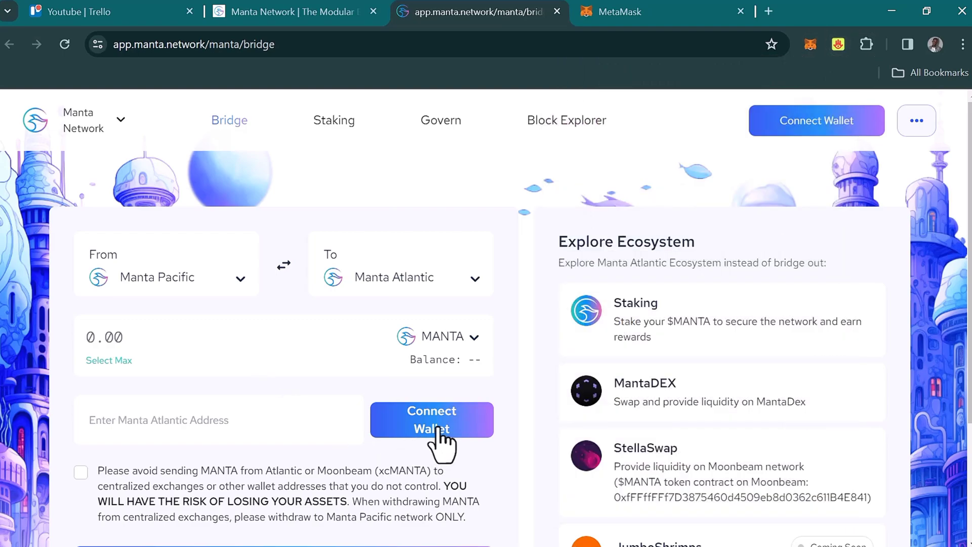
click(437, 430)
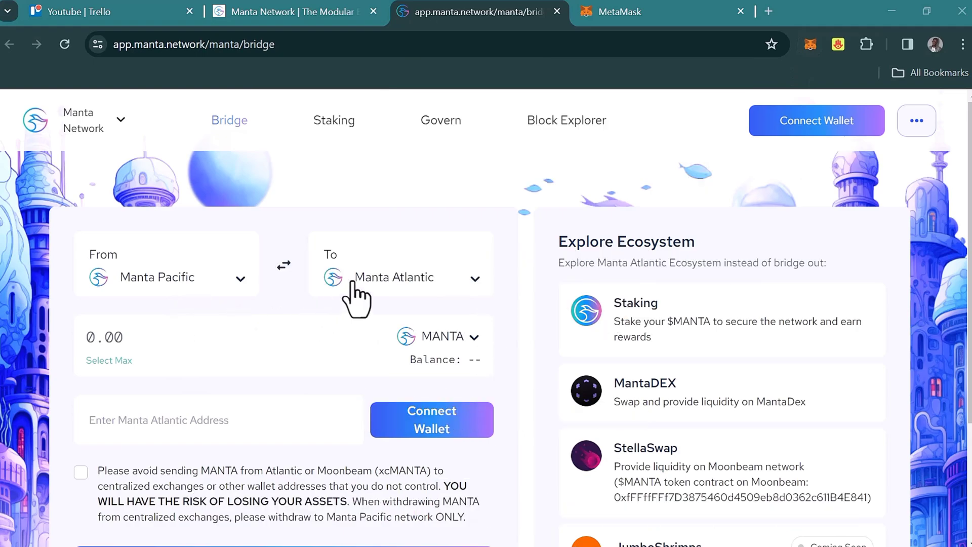
- Enter 10.0 MANTA as the bridge amount
text(10.0)
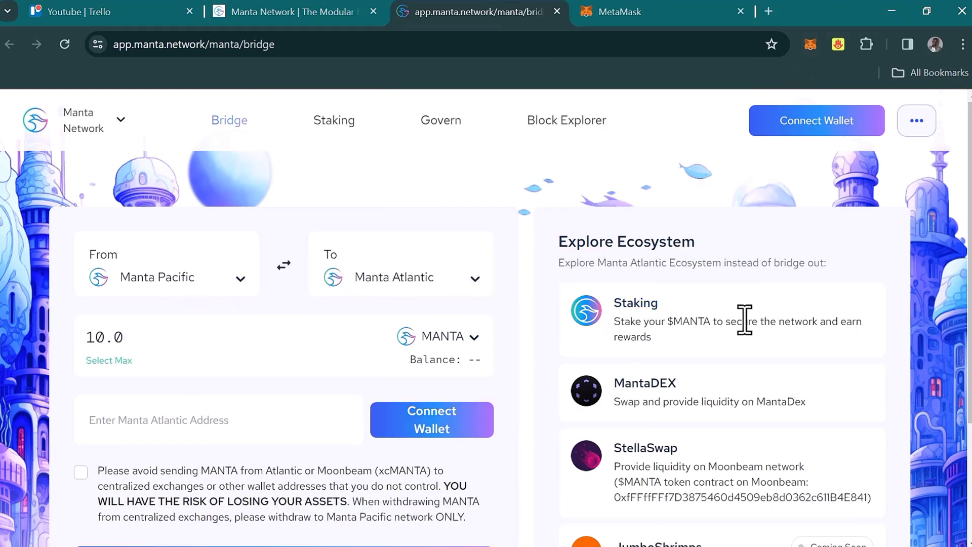
- Open the Manta Atlantic Staking page from the Explore Ecosystem cards
click(639, 310)
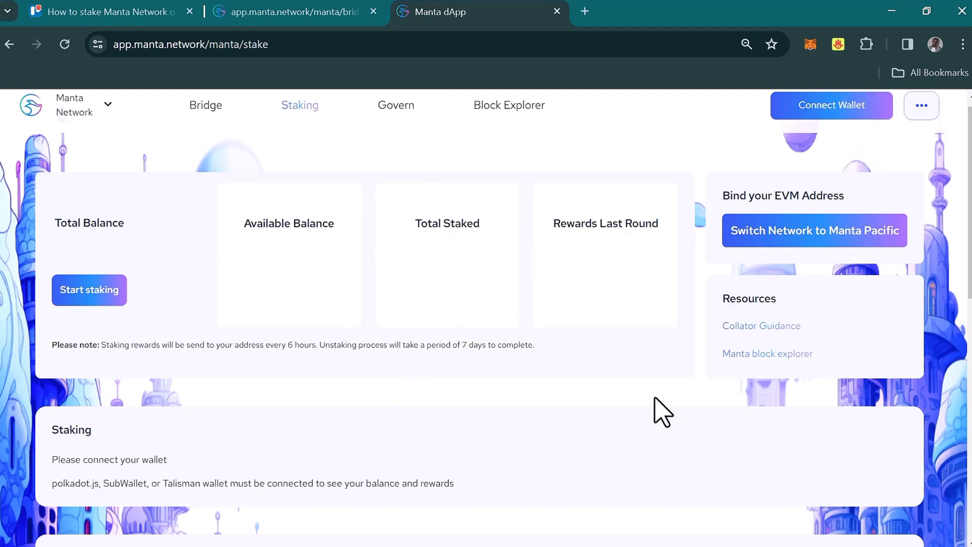
- Sort the Collators table by Minimum Stake ascending, so the list begins at 754 MANTA
scroll(463, 344, down, 8)
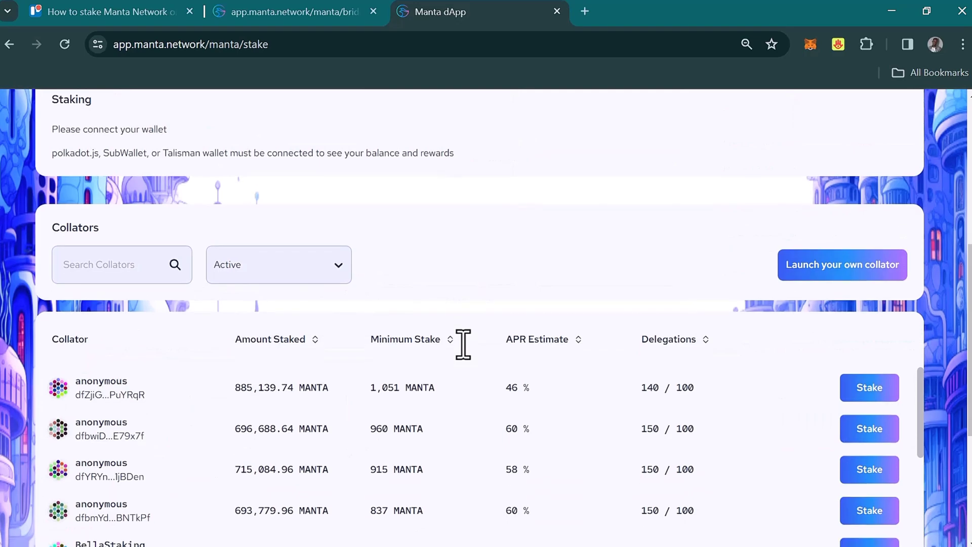
scroll(461, 360, down, 2)
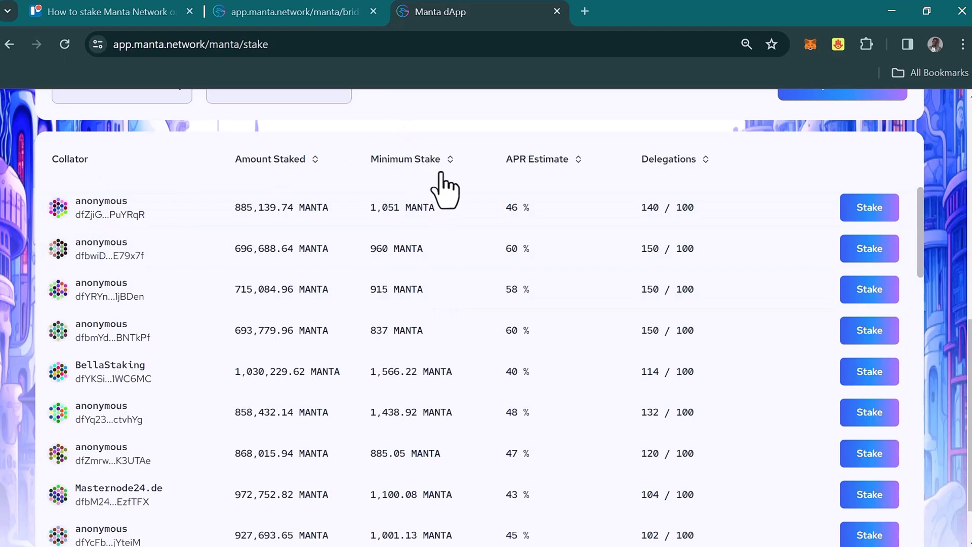
click(420, 160)
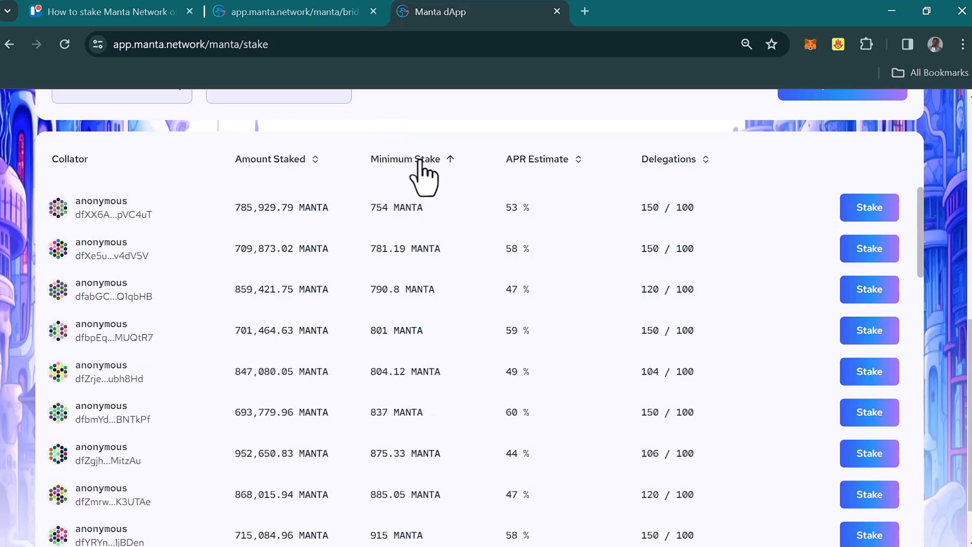
click(418, 161)
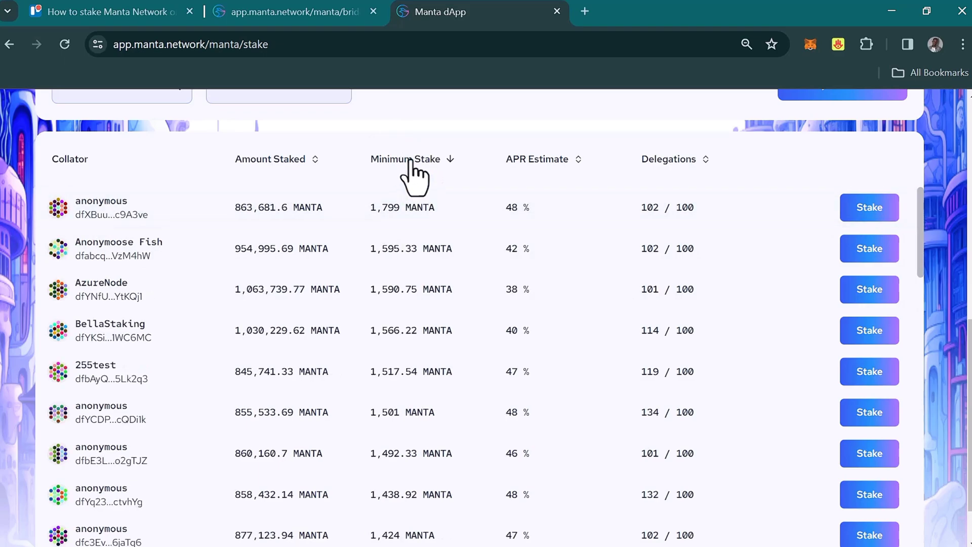
click(441, 160)
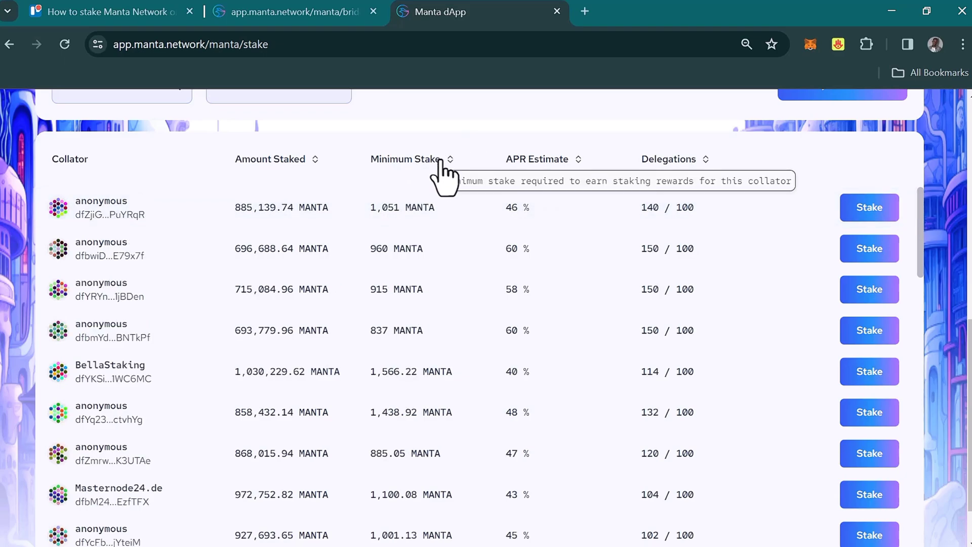
click(439, 161)
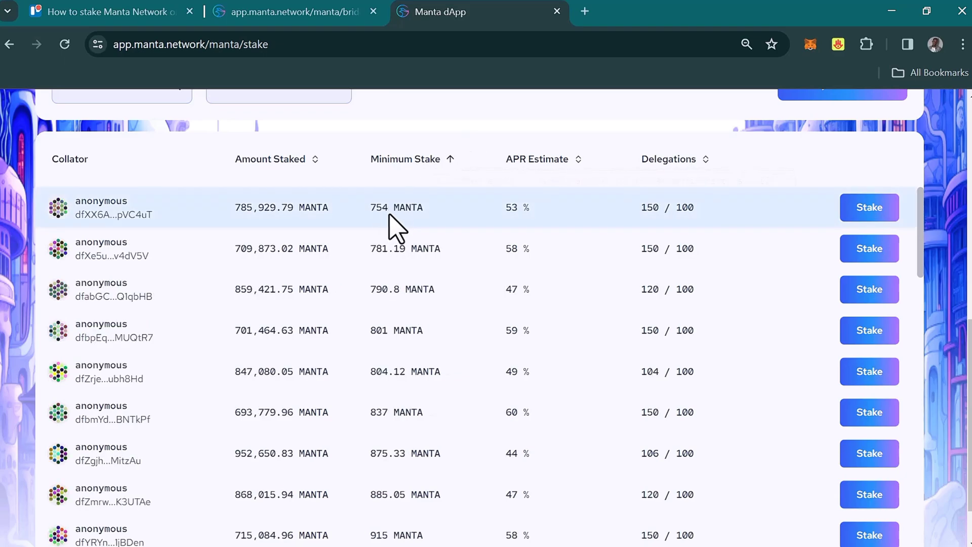